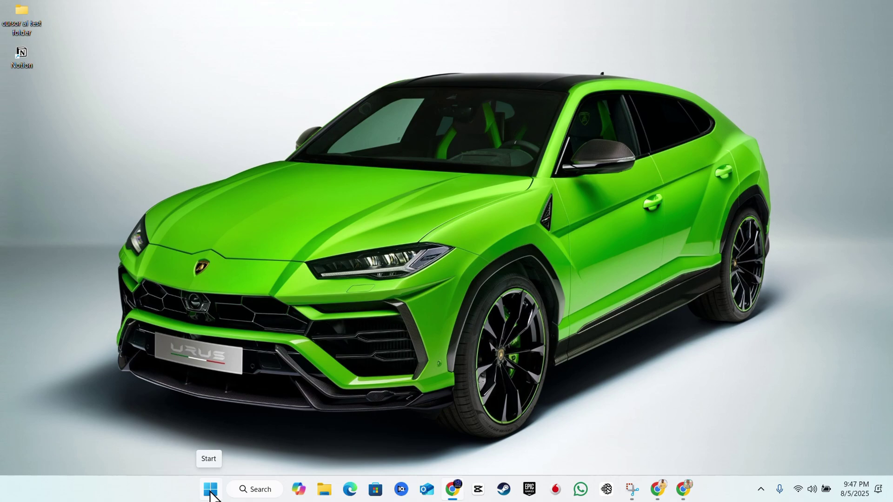
# Open the Touchpad page within the Bluetooth & devices section of Windows Settings.
pyautogui.click(210, 490)
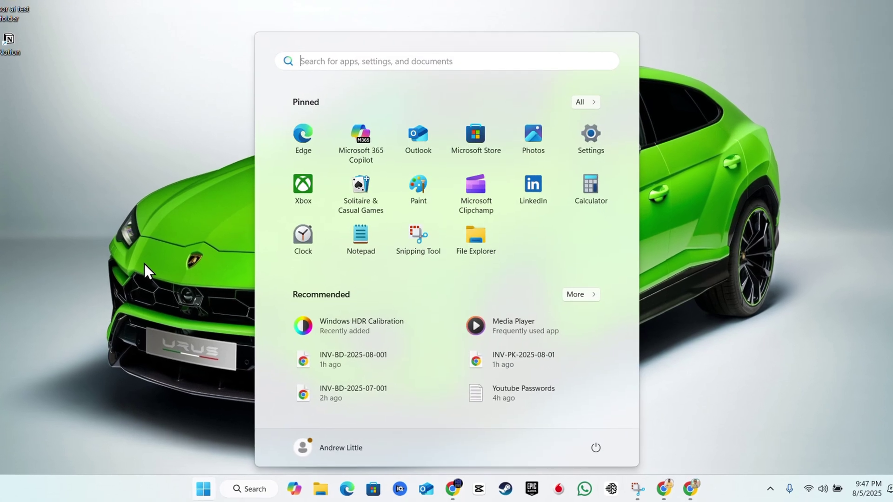
pyautogui.click(145, 268)
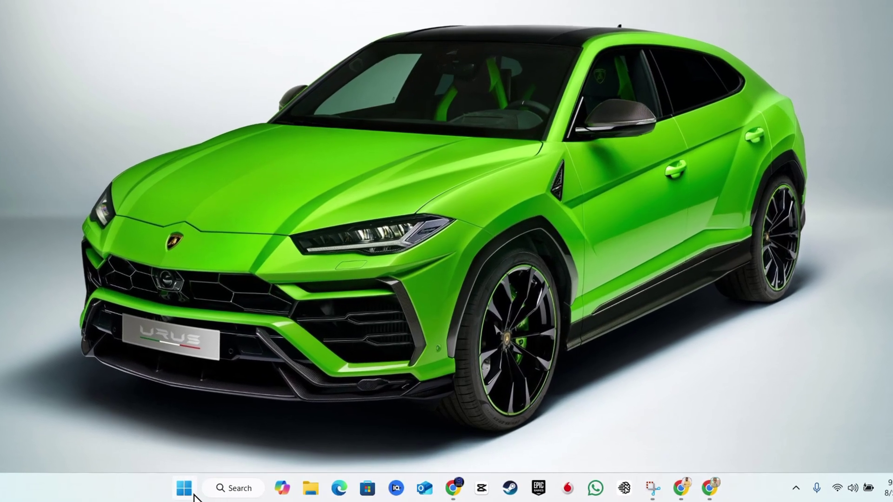
pyautogui.rightClick(179, 487)
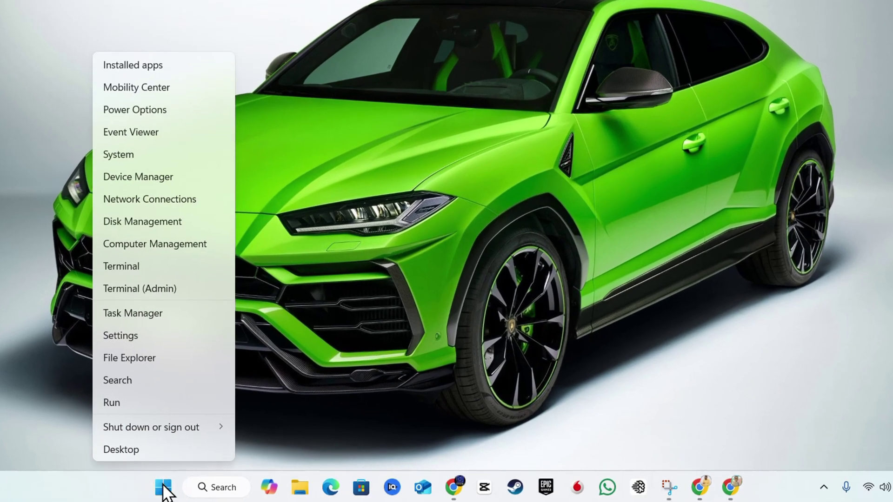
pyautogui.click(163, 489)
pyautogui.click(119, 335)
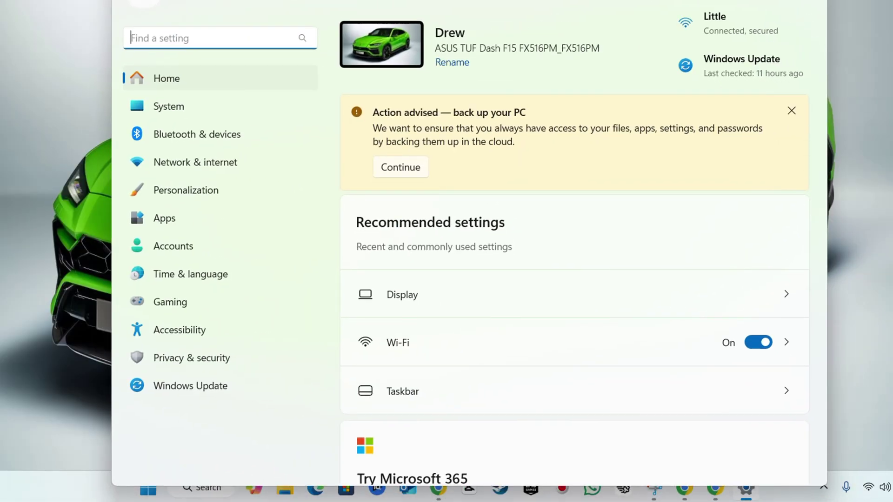
pyautogui.click(212, 137)
pyautogui.scroll(-4, 480, 246)
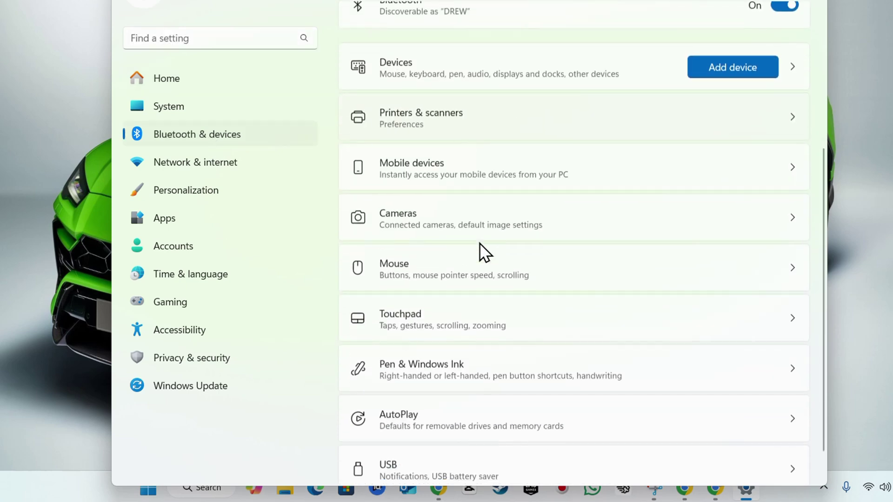
pyautogui.scroll(-1, 479, 243)
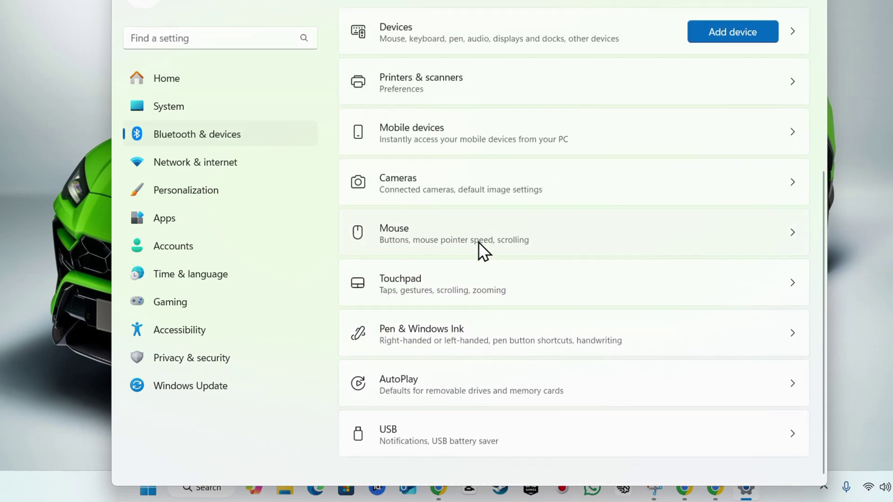
pyautogui.click(660, 284)
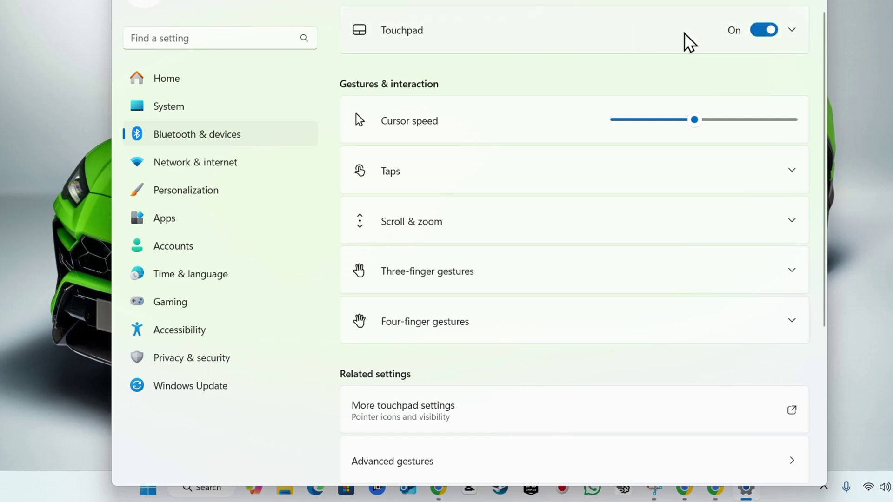
# Disable and re-enable leaving the touchpad on when a mouse is connected, and close Settings.
pyautogui.click(793, 33)
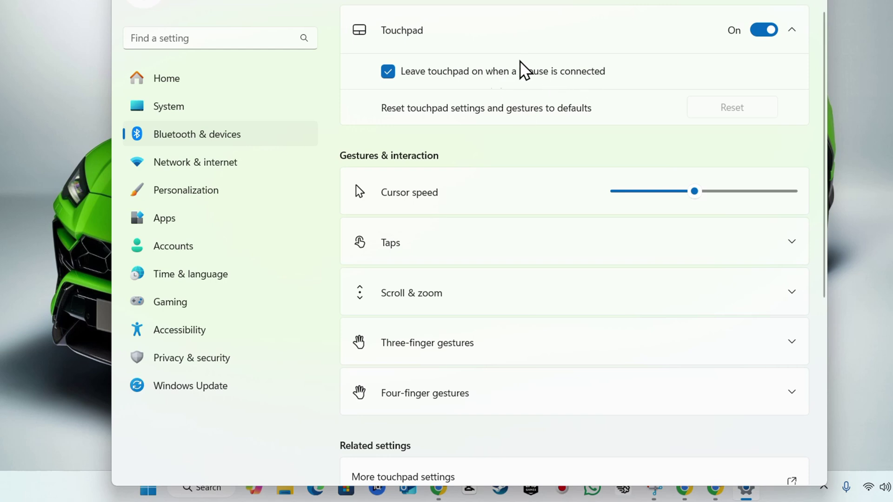
pyautogui.click(390, 75)
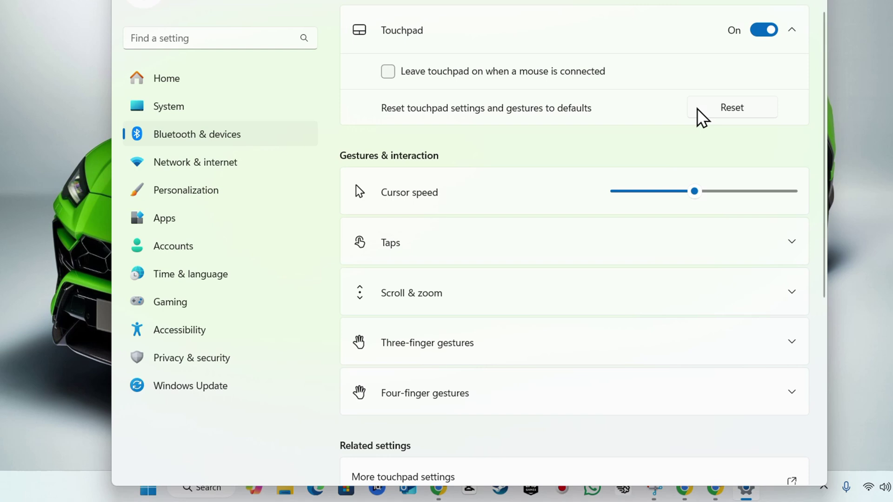
pyautogui.click(386, 74)
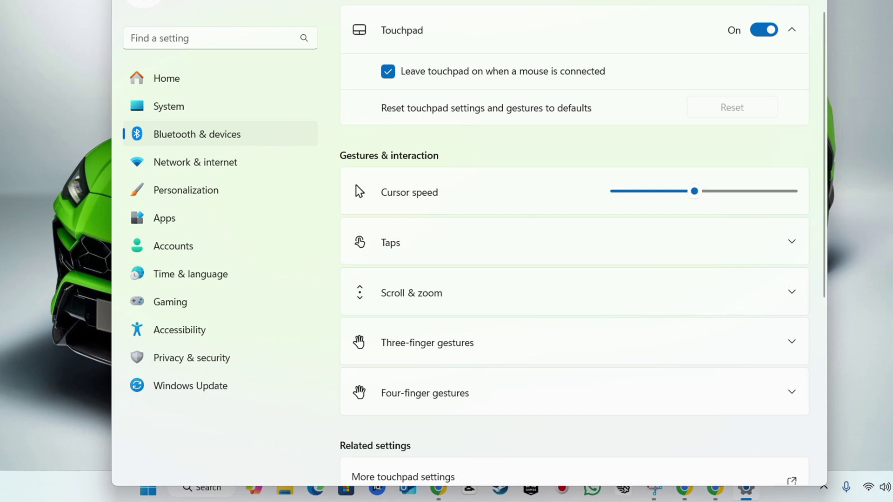
pyautogui.hotkey('alt', 'F4')
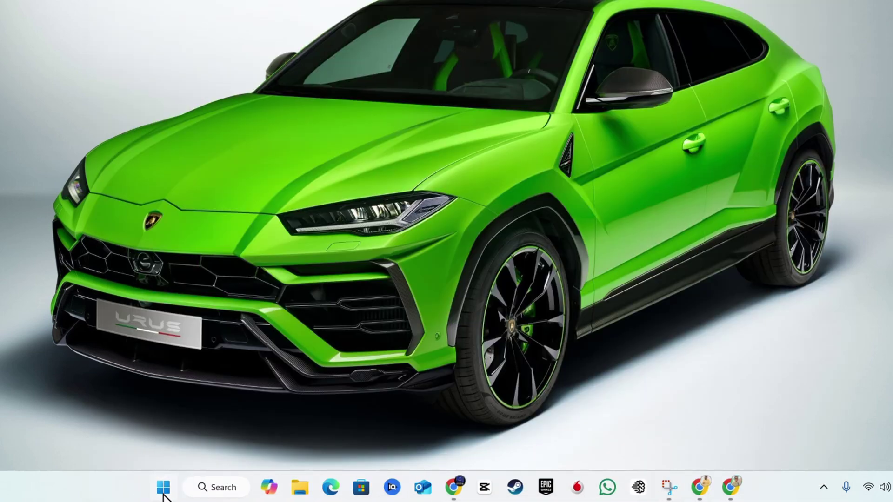
# Open Device Manager and make it show hidden devices.
pyautogui.rightClick(162, 493)
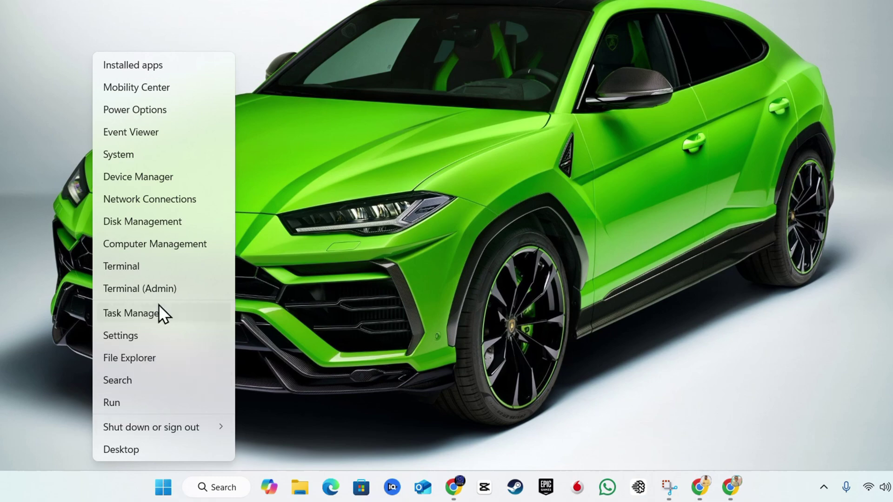
pyautogui.click(171, 177)
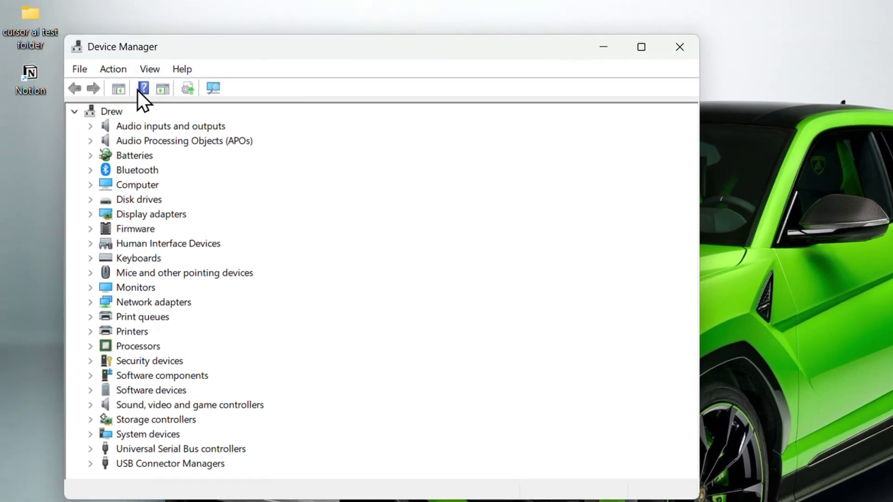
pyautogui.click(148, 70)
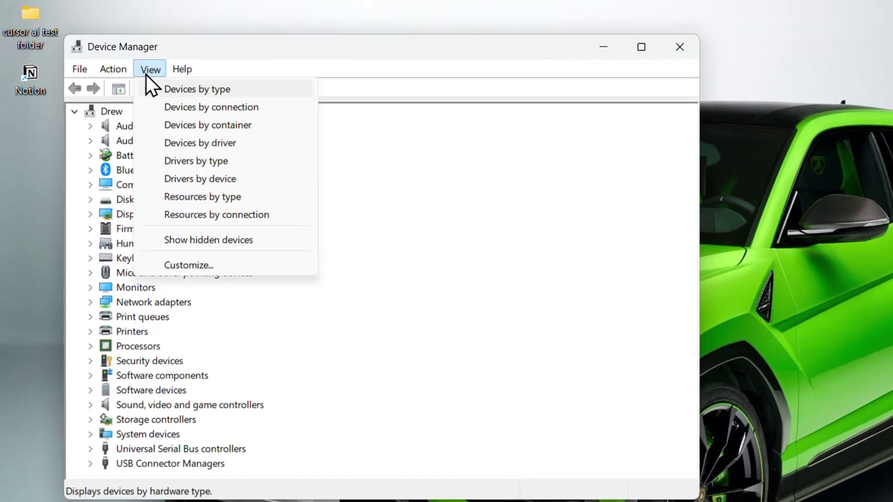
pyautogui.click(190, 242)
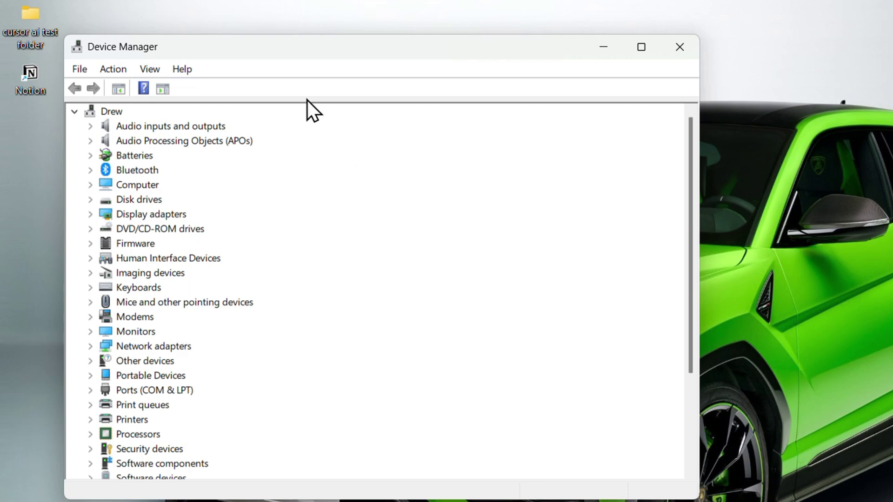
# Expand the Human Interface Devices category to list its devices.
pyautogui.moveTo(315, 56); pyautogui.dragTo(449, 88)
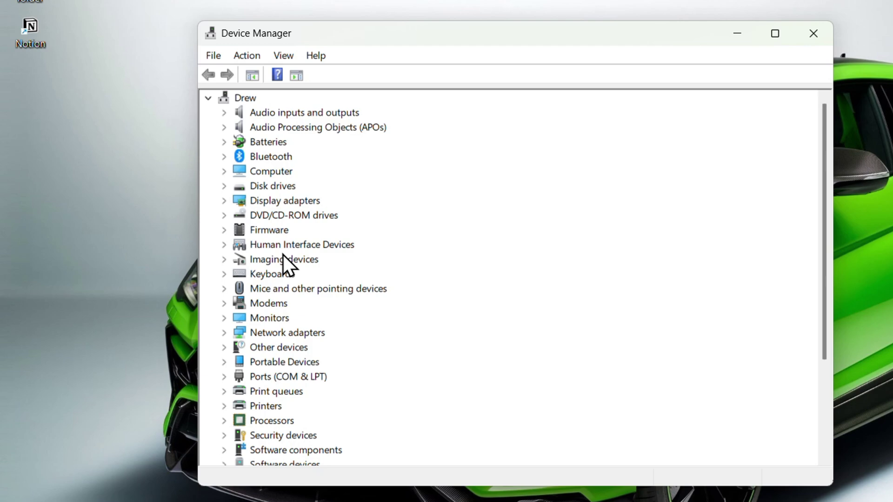
pyautogui.click(228, 246)
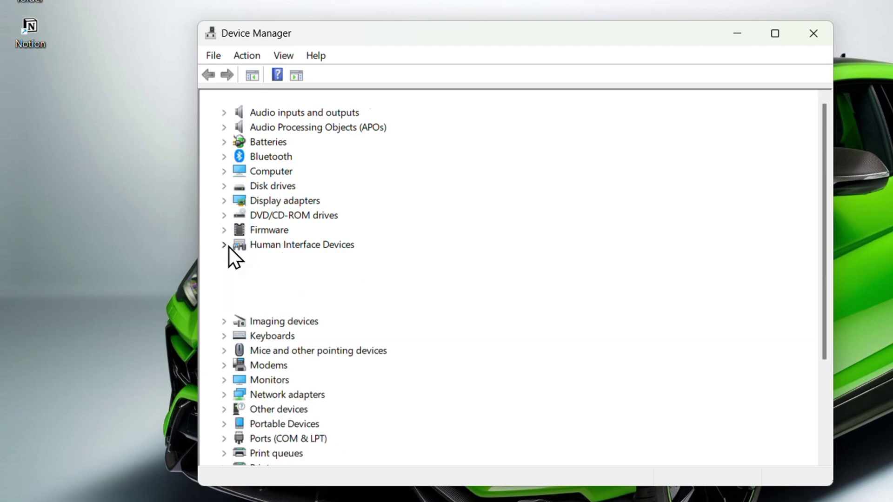
pyautogui.scroll(1, 451, 207)
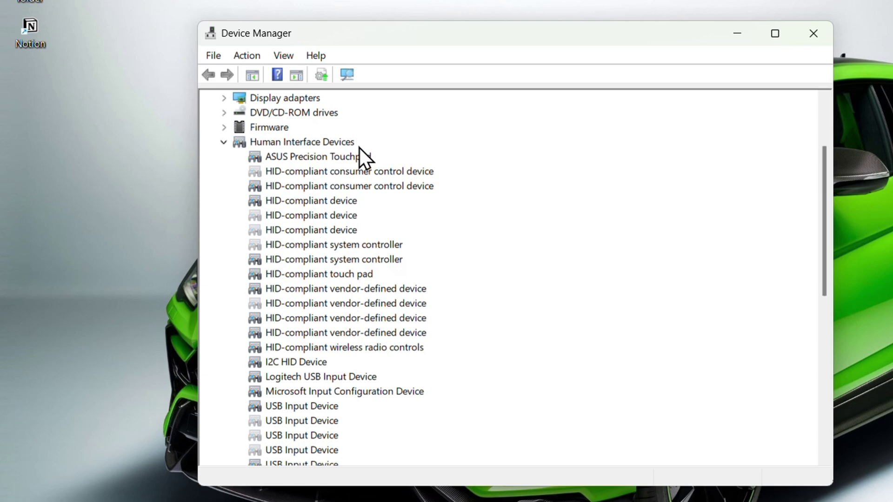
# View the drivers available on the computer for the ASUS Precision Touchpad, then cancel the update and close Device Manager.
pyautogui.click(318, 161)
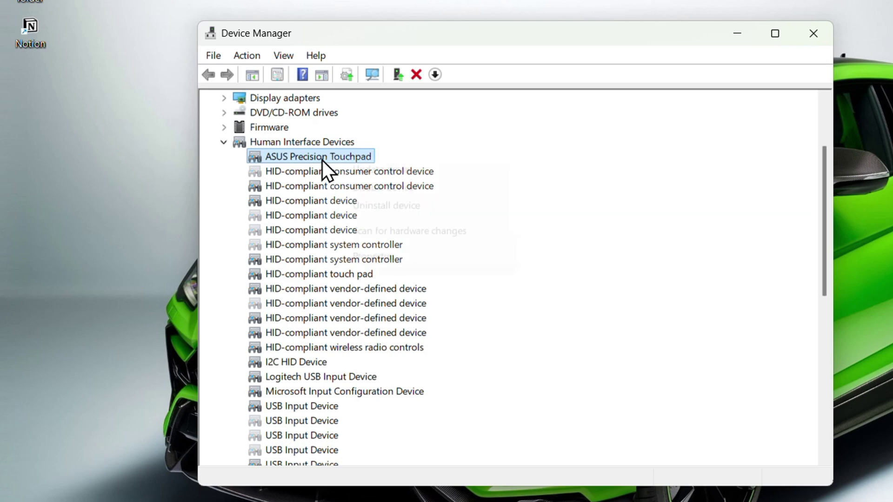
pyautogui.rightClick(322, 160)
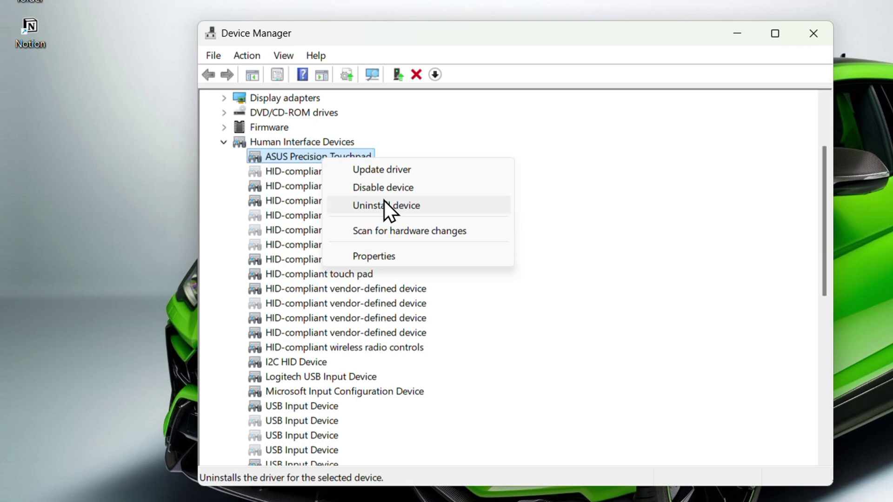
pyautogui.click(405, 171)
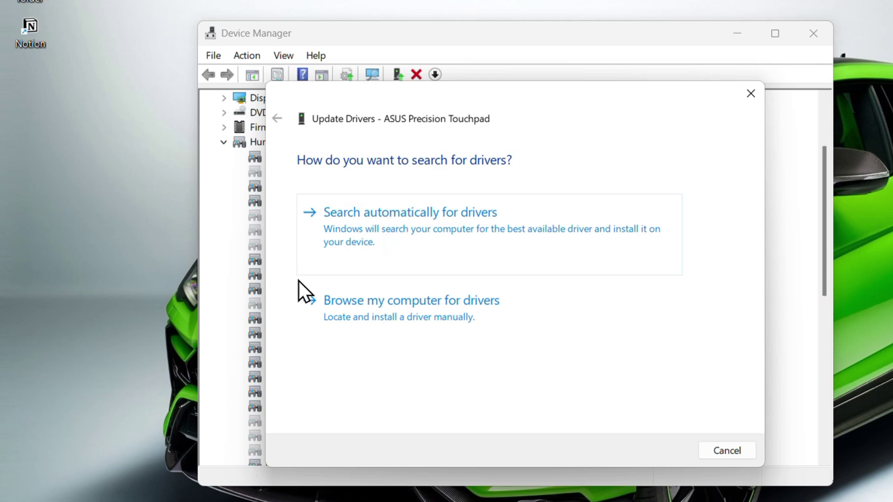
pyautogui.click(428, 315)
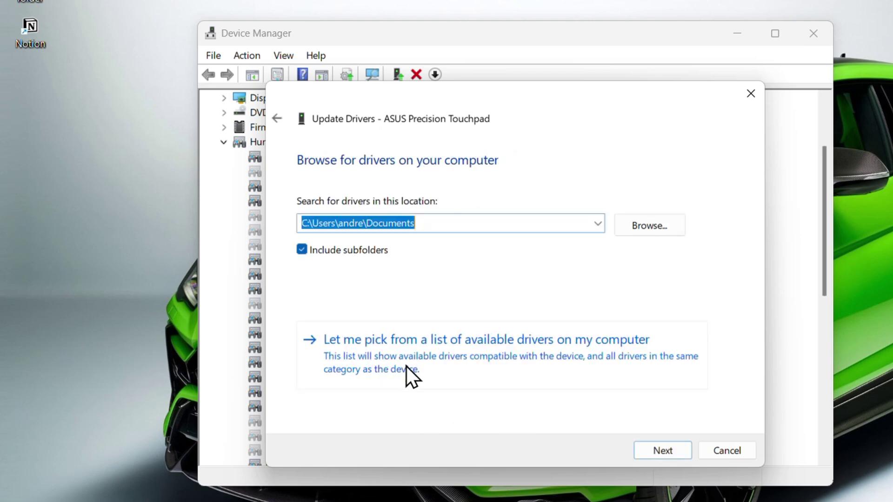
pyautogui.click(445, 360)
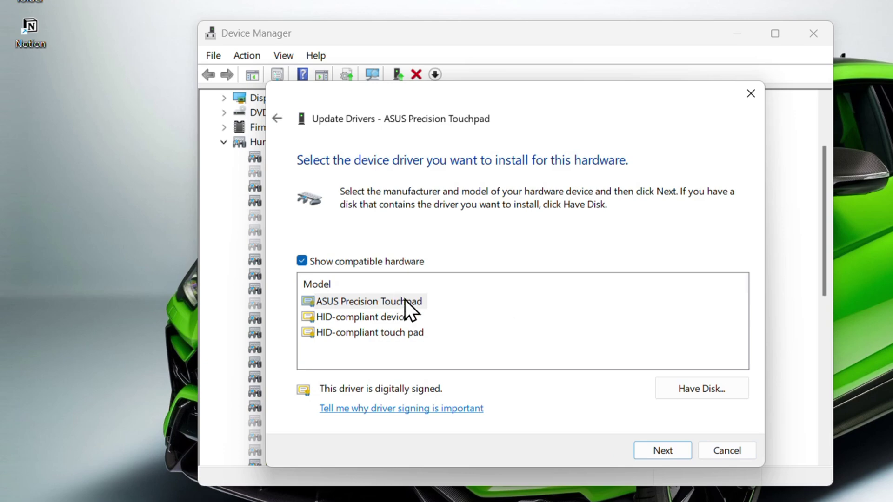
pyautogui.click(729, 451)
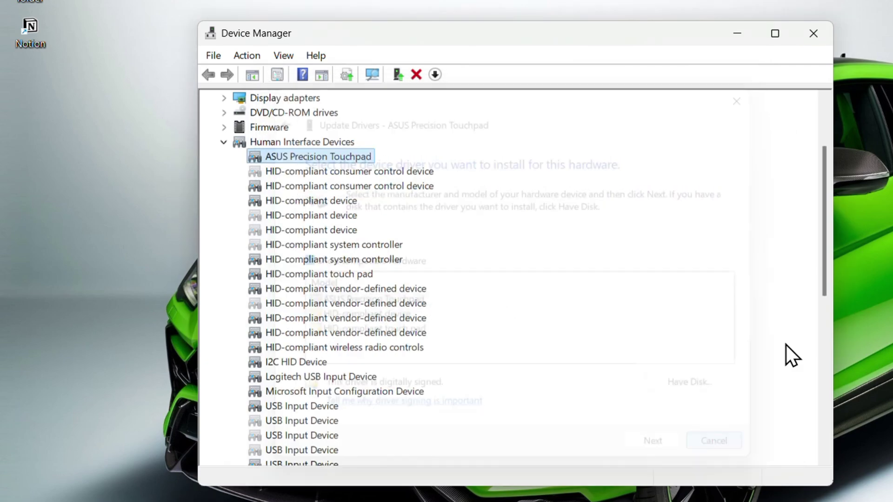
pyautogui.click(818, 36)
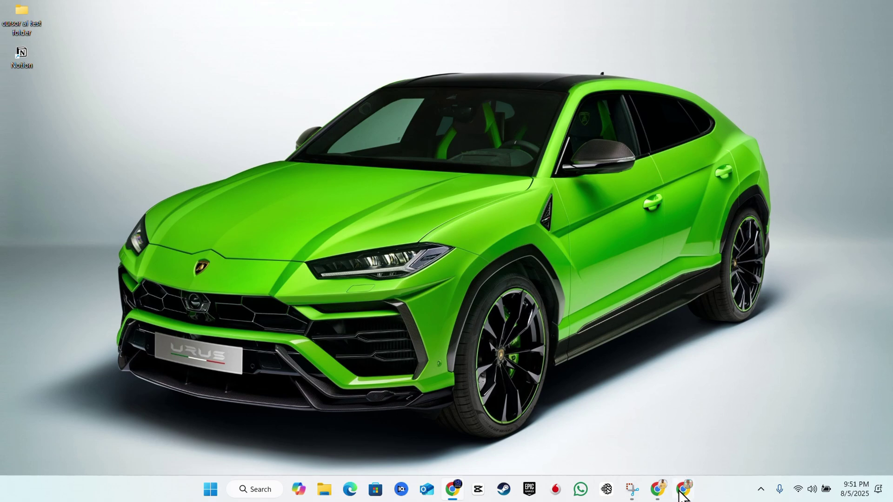
# Switch to Google Chrome and replace the Google search with "test my touchpad".
pyautogui.moveTo(658, 489)
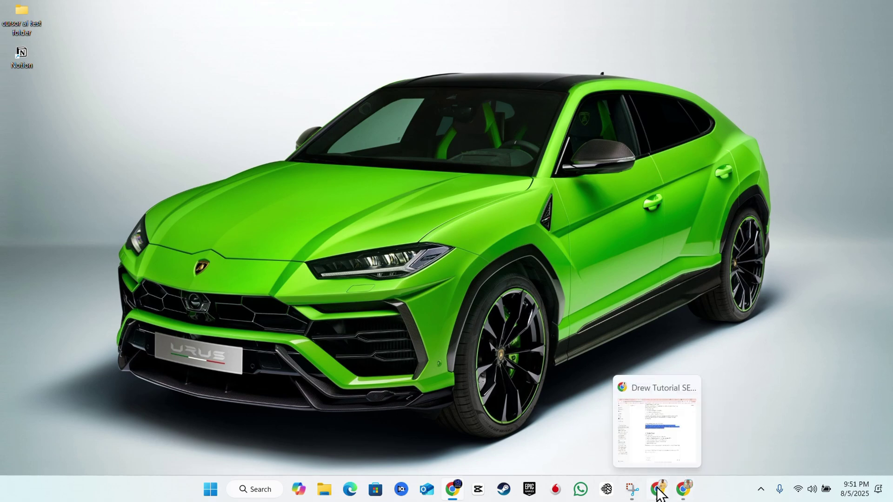
pyautogui.click(683, 489)
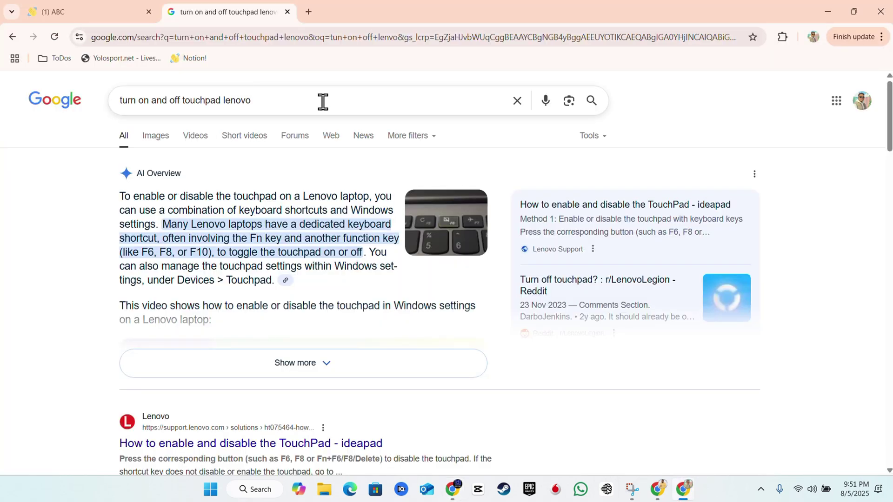
pyautogui.moveTo(321, 101); pyautogui.dragTo(115, 142)
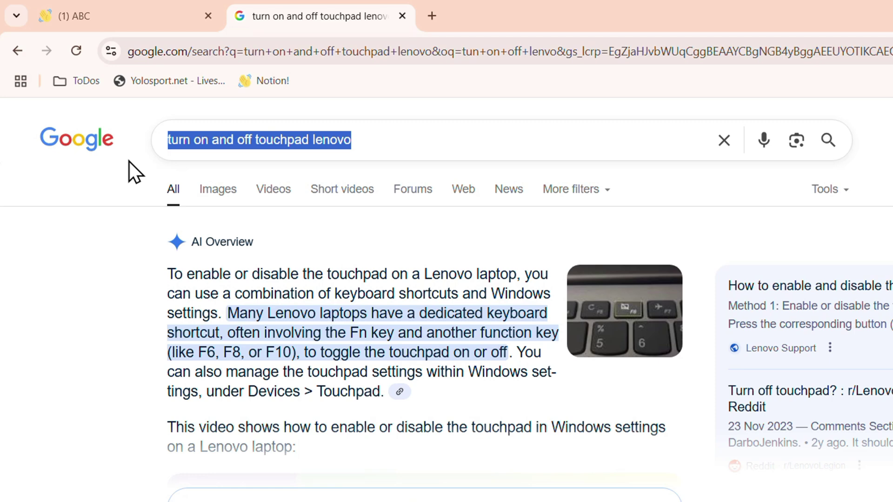
pyautogui.write('test my touchpad')
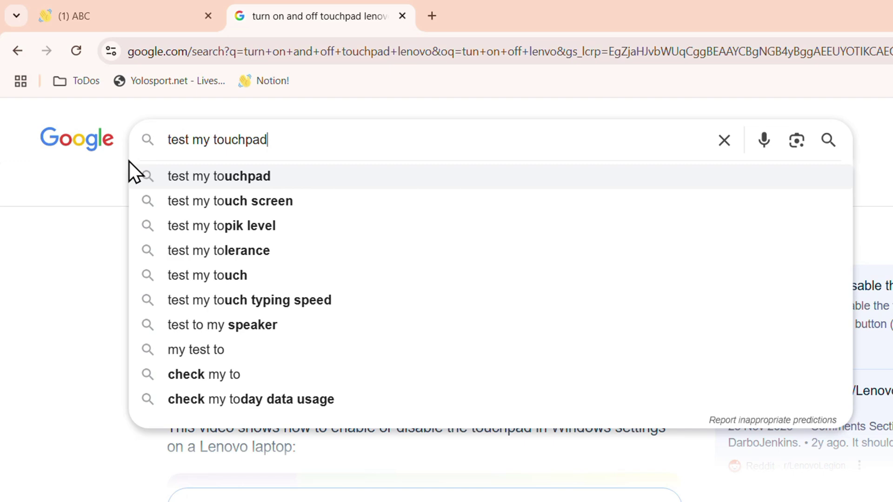
pyautogui.press('Return')
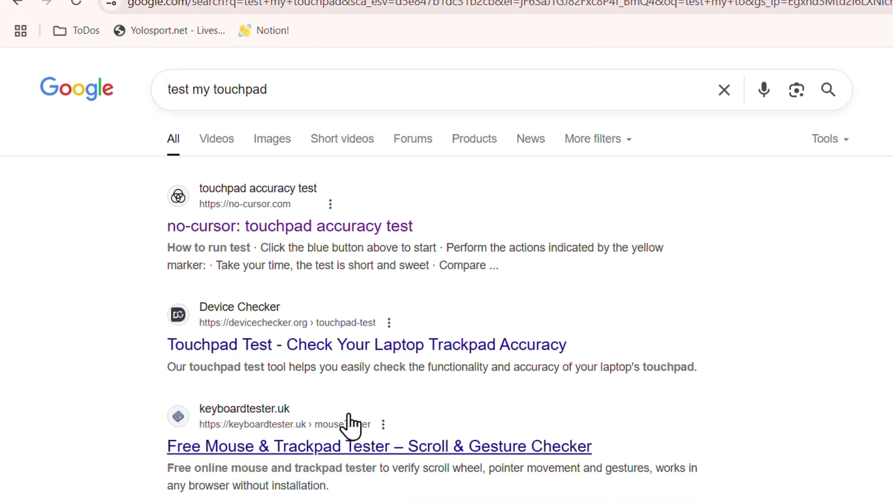
# Open the Device Checker touchpad test from the search results and start the test.
pyautogui.click(389, 308)
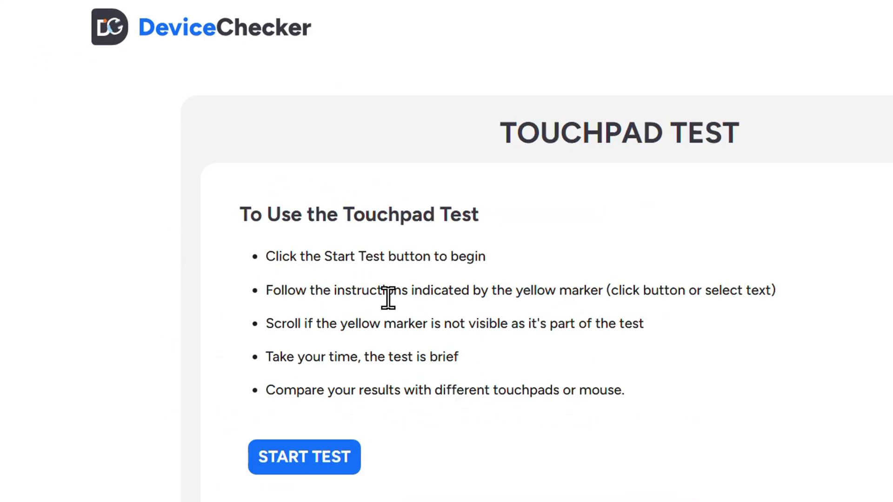
pyautogui.click(321, 458)
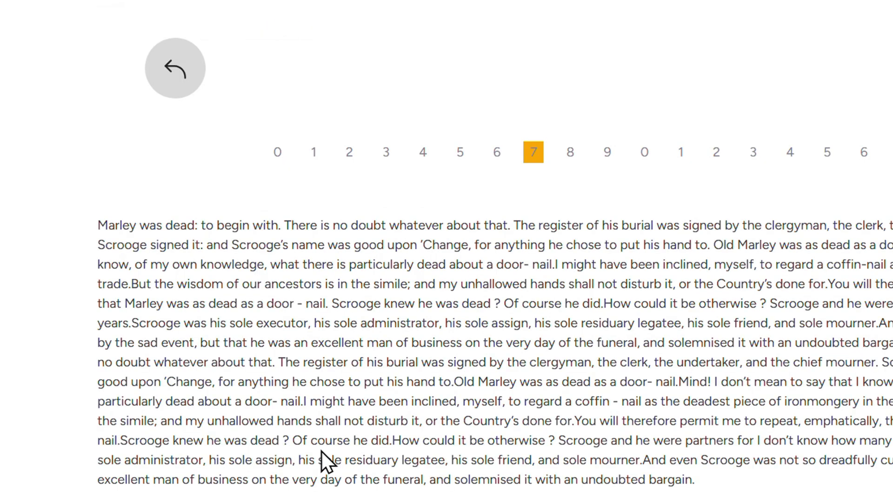
pyautogui.click(714, 423)
# Perform the touchpad test actions: scroll the page, pick the highlighted number 7, and select the highlighted passage about the excellent man of business.
pyautogui.scroll(-2, 825, 356)
pyautogui.scroll(-5, 825, 355)
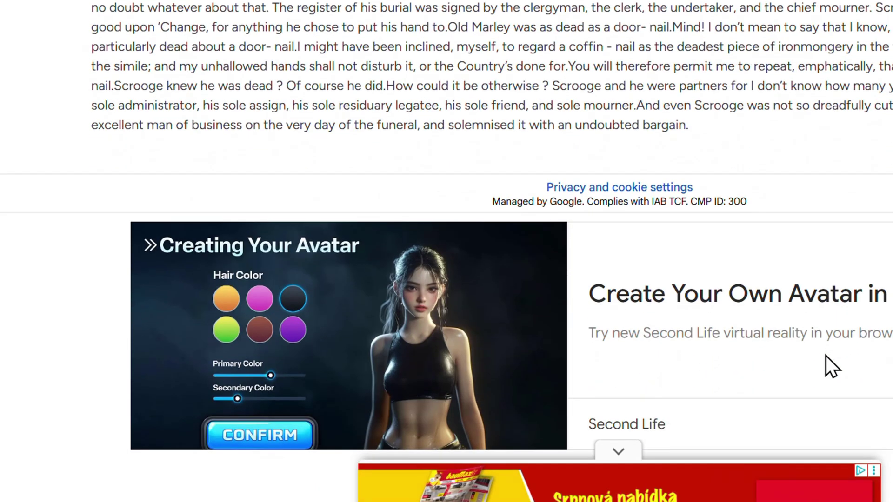
pyautogui.scroll(7, 826, 355)
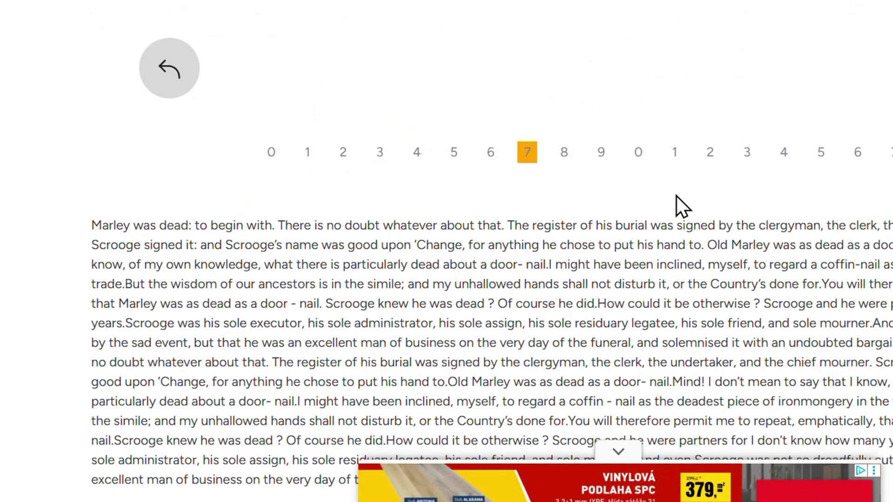
pyautogui.click(524, 154)
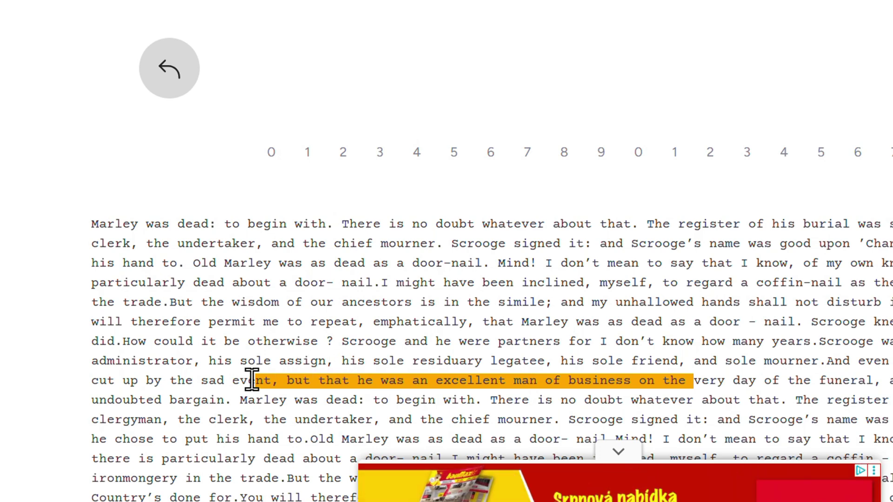
pyautogui.moveTo(248, 381); pyautogui.dragTo(686, 381)
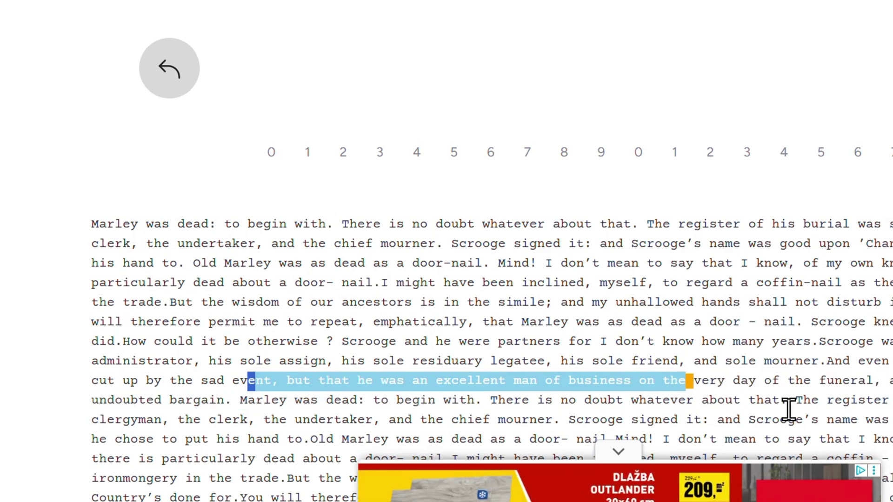